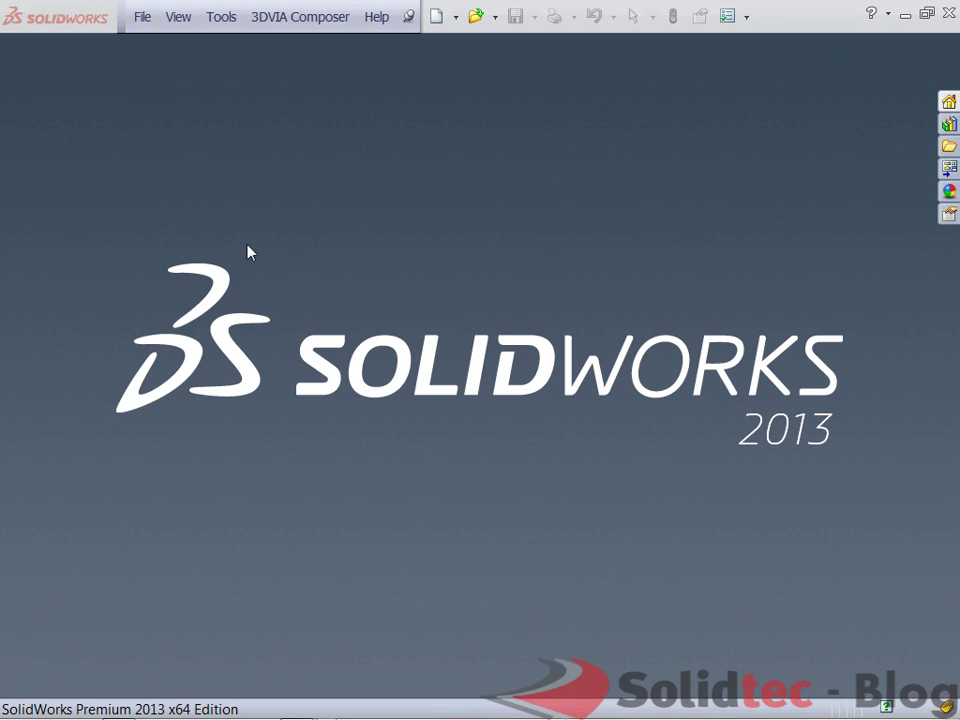
# Step: Create a new drawing, Draw7, from the A3-Solidtec template
pyautogui.click(440, 20)
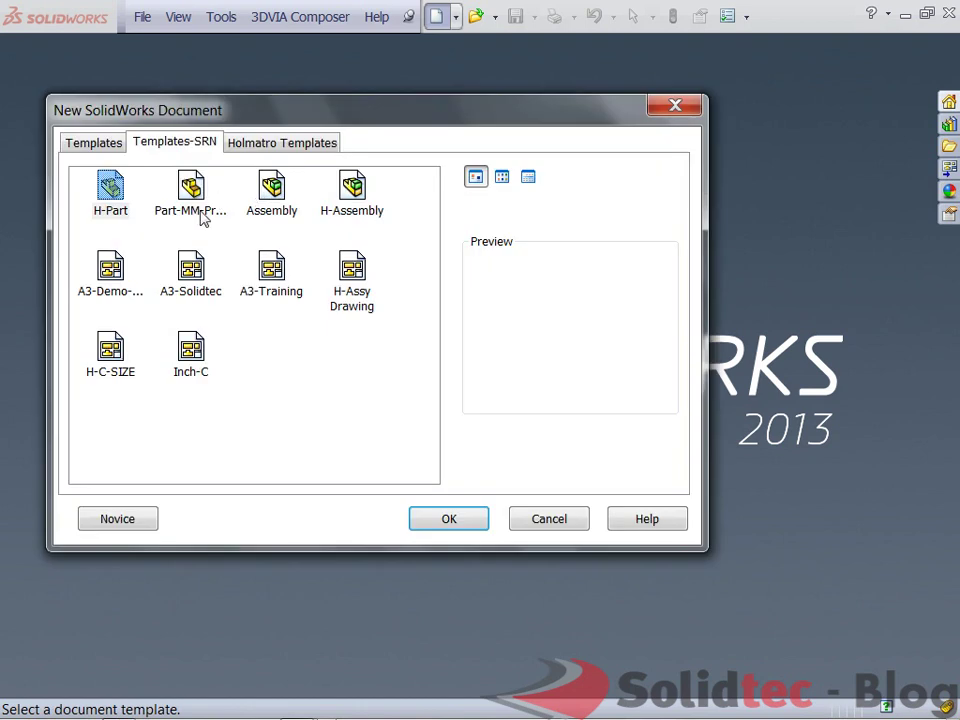
pyautogui.click(191, 268)
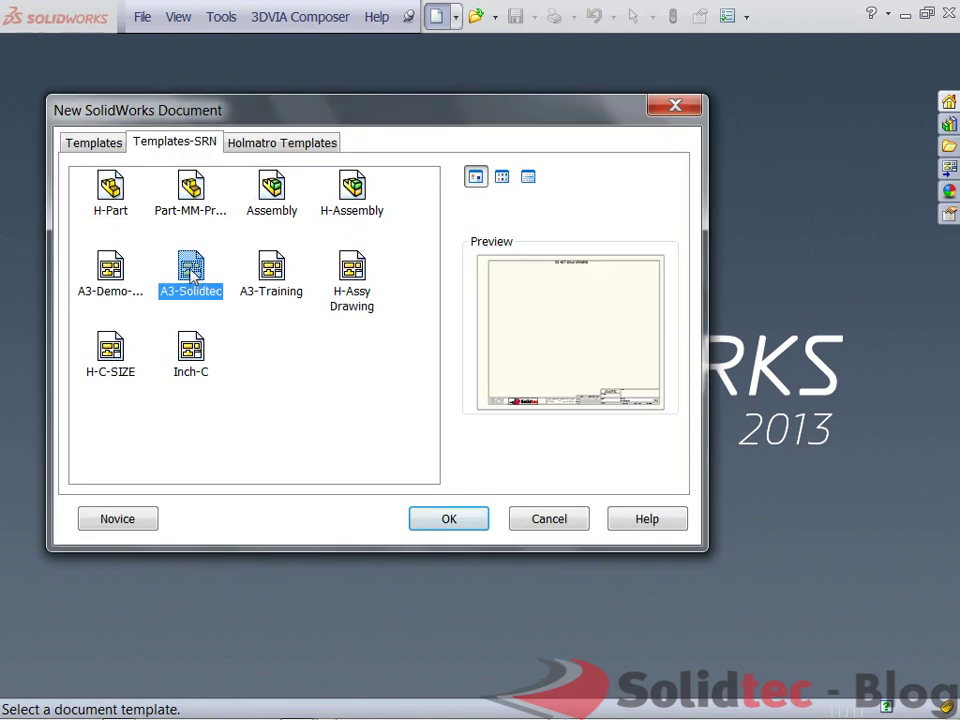
pyautogui.click(446, 522)
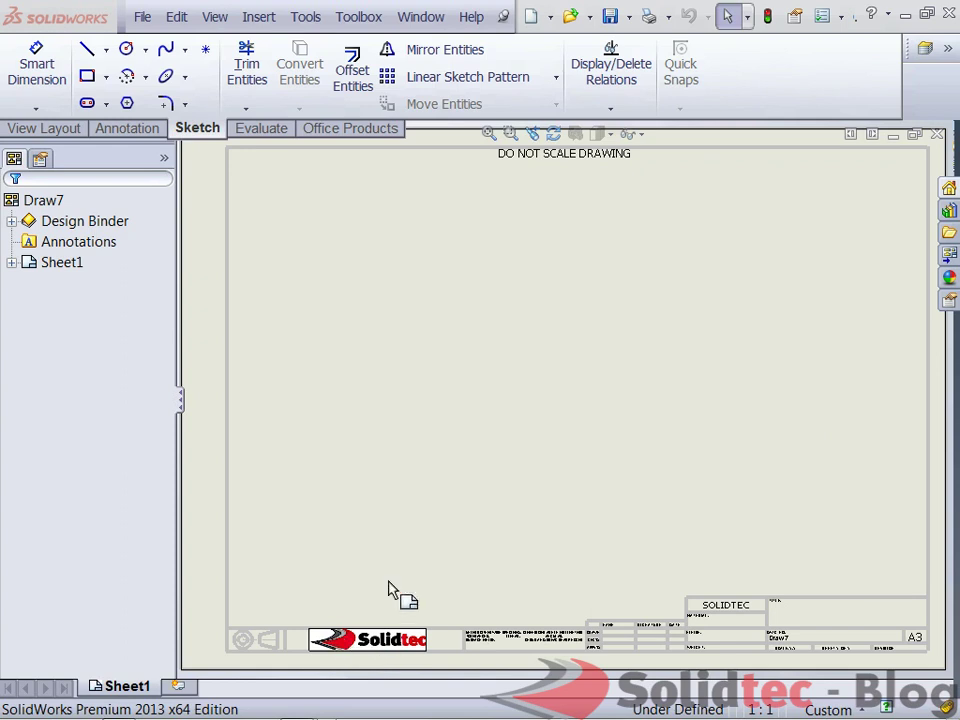
# Step: Add Sheet2 to the drawing and compare it with Sheet1
pyautogui.click(630, 381)
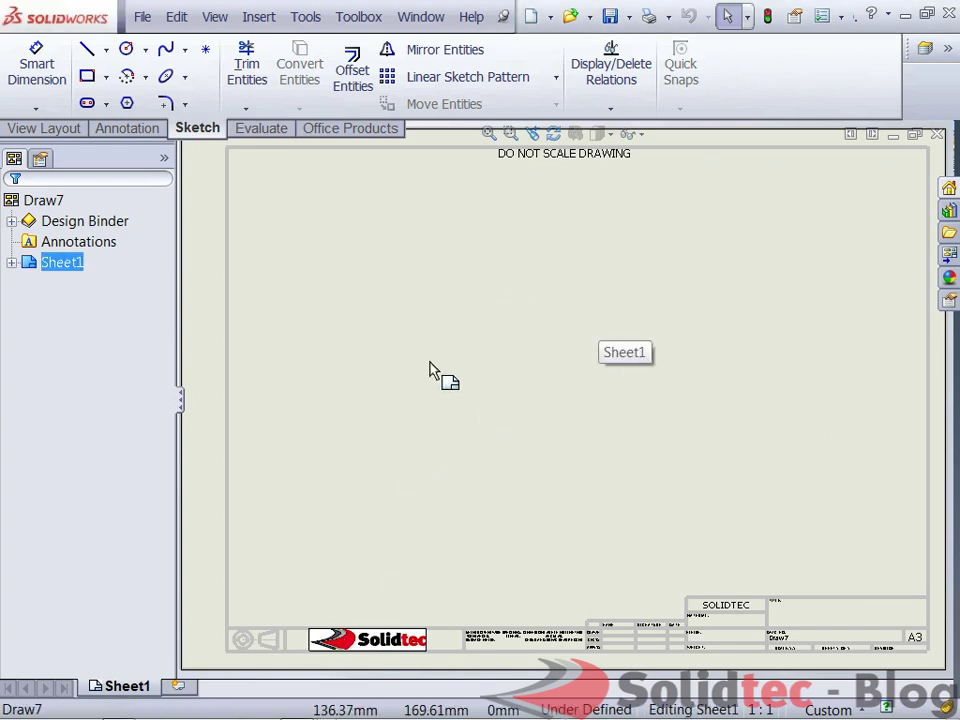
pyautogui.click(182, 687)
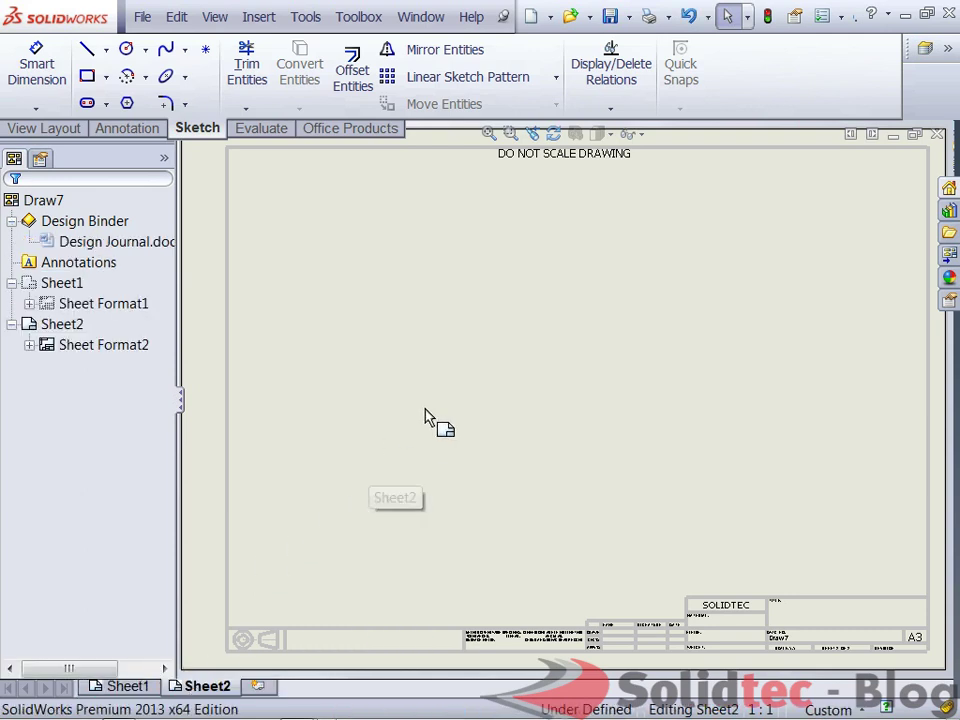
pyautogui.click(127, 687)
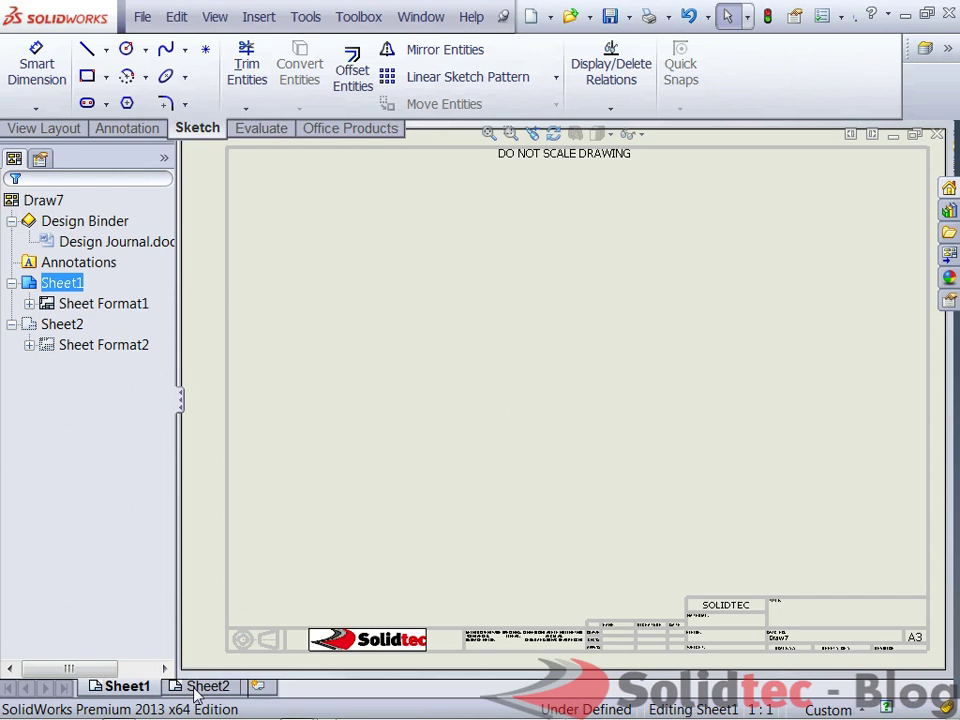
pyautogui.click(203, 687)
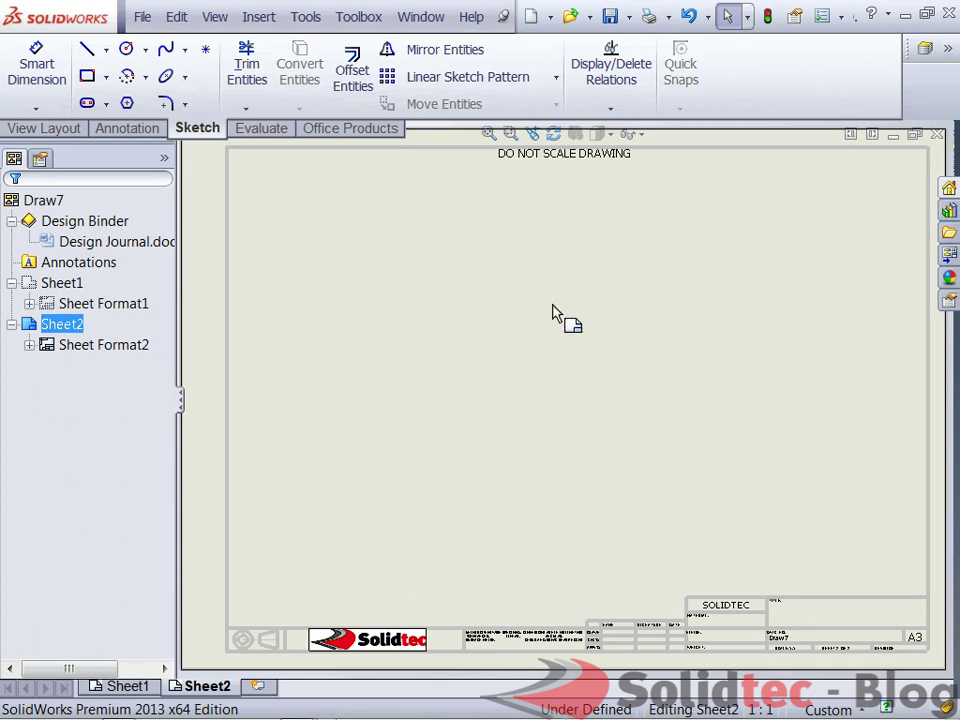
# Step: Insert Sheet3 via Insert > Sheet and compare Sheet1, Sheet2 and Sheet3
pyautogui.click(255, 20)
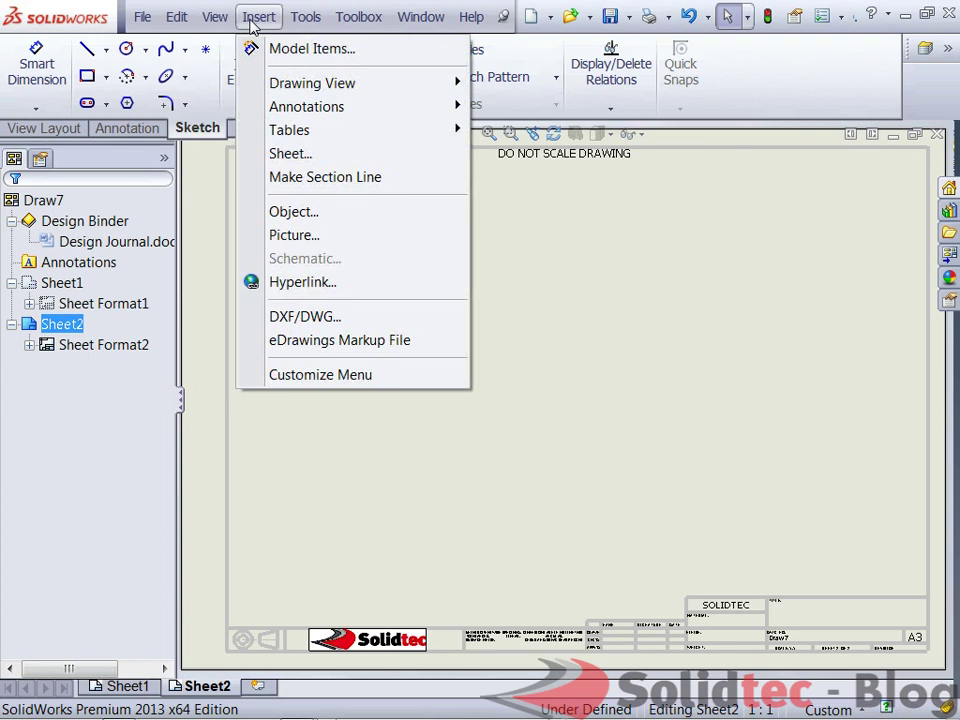
pyautogui.click(290, 154)
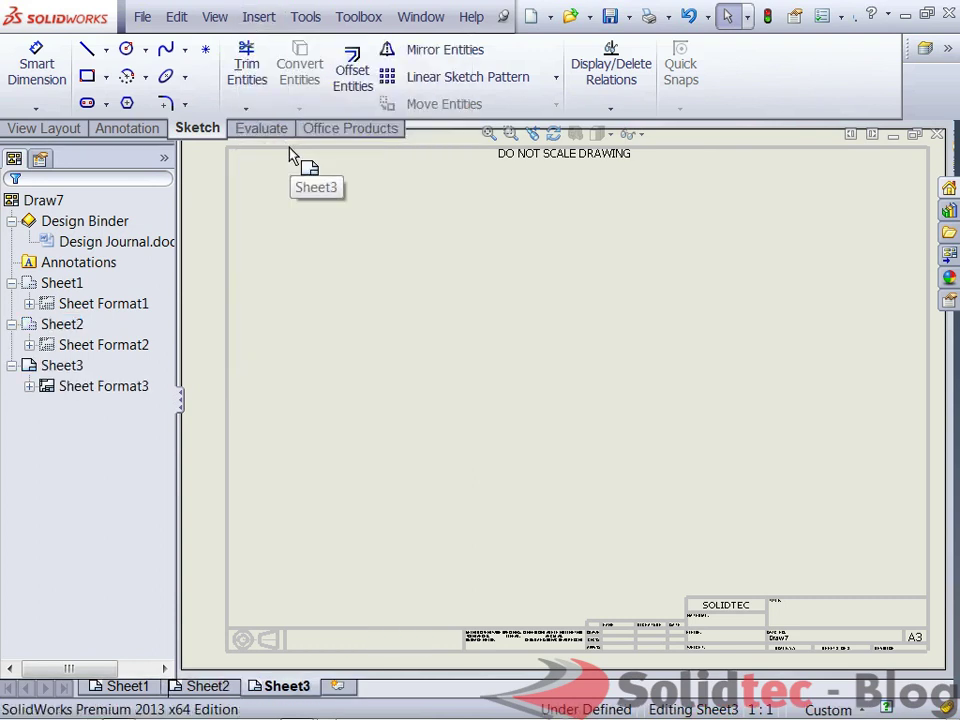
pyautogui.click(207, 686)
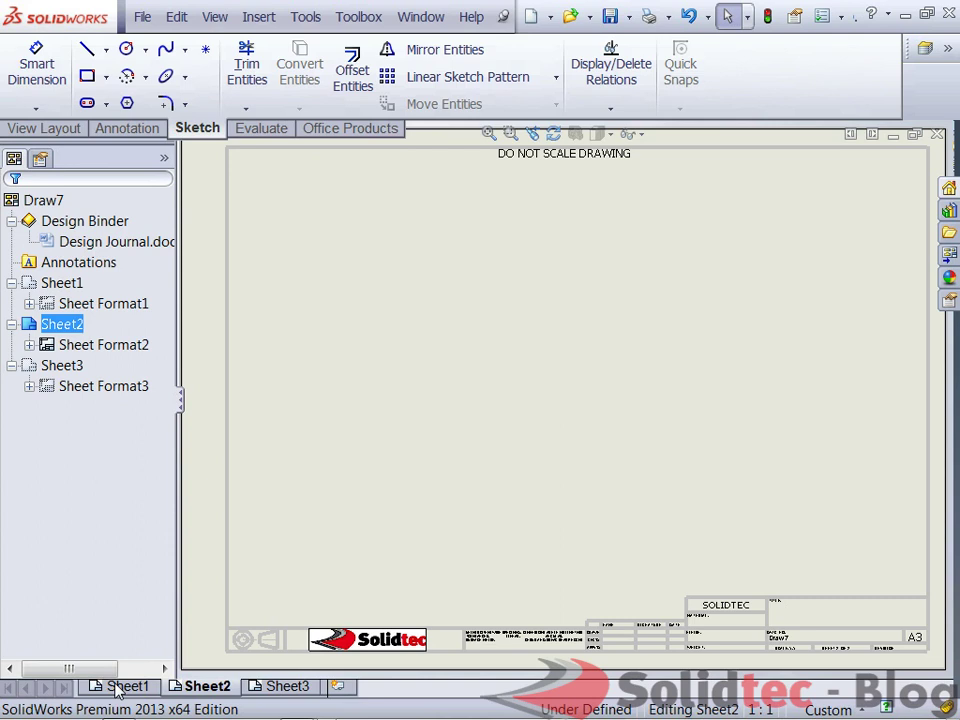
pyautogui.click(117, 688)
pyautogui.click(205, 686)
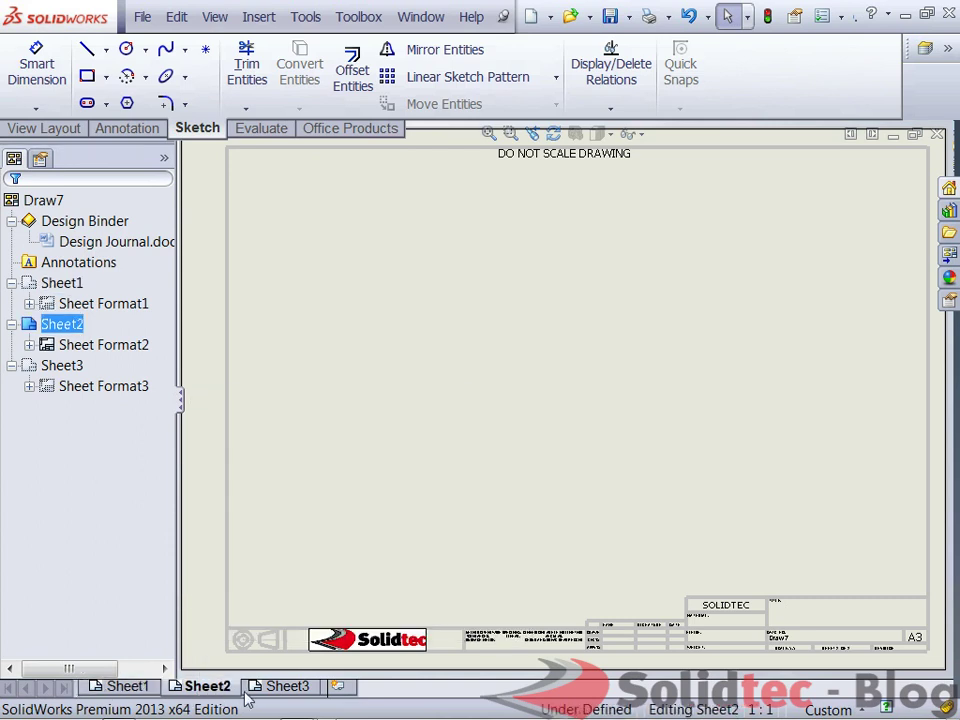
pyautogui.click(285, 687)
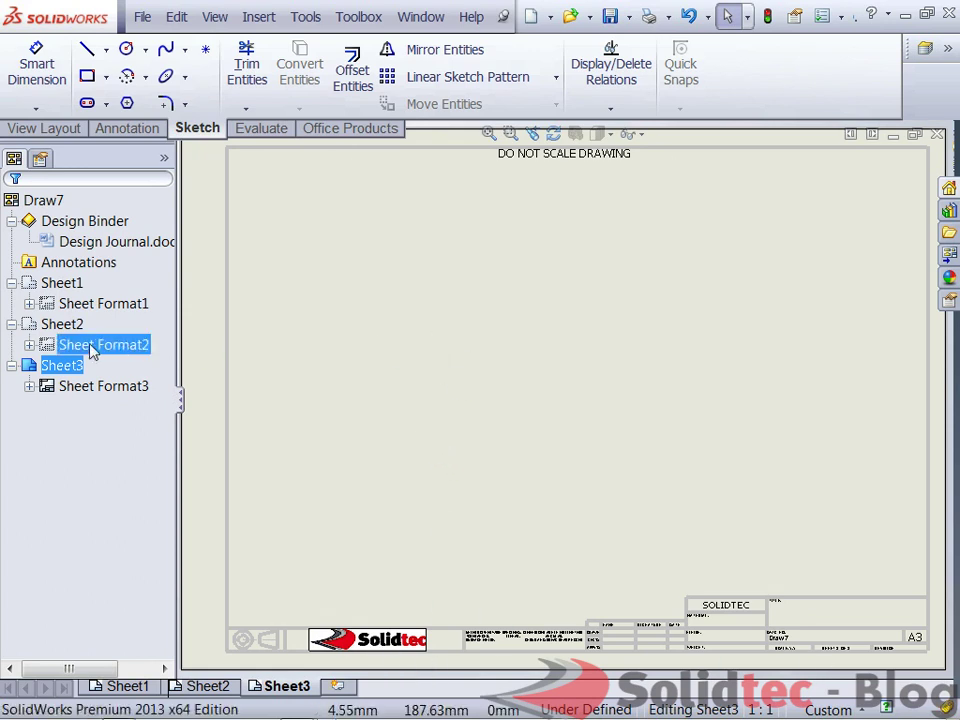
# Step: Delete Sheet Format3 from Sheet3, confirming the deletion
pyautogui.rightClick(68, 393)
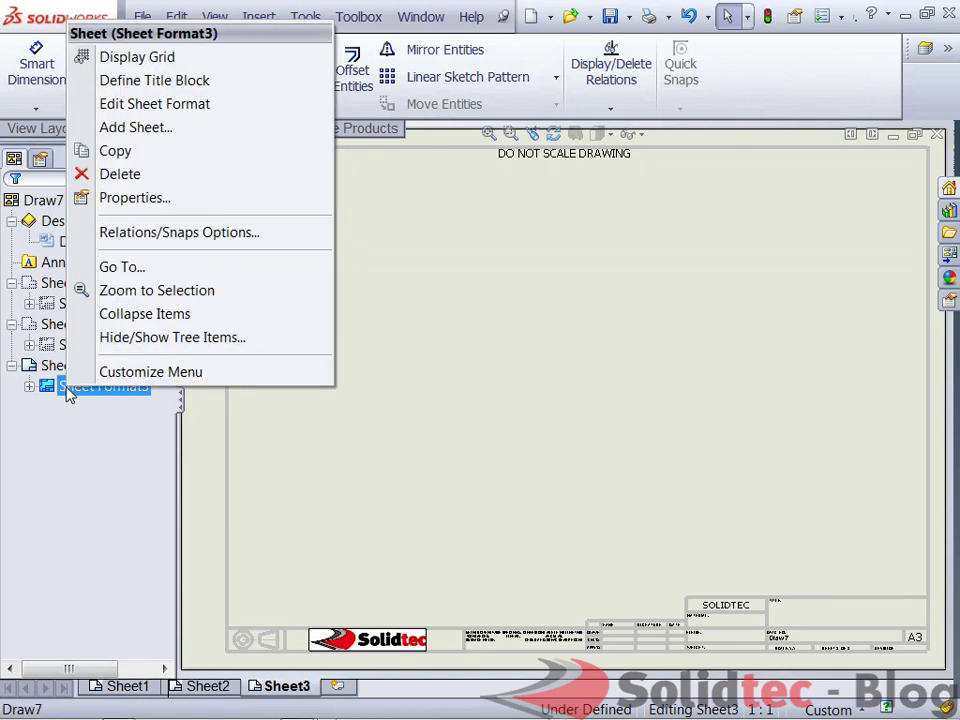
pyautogui.click(120, 175)
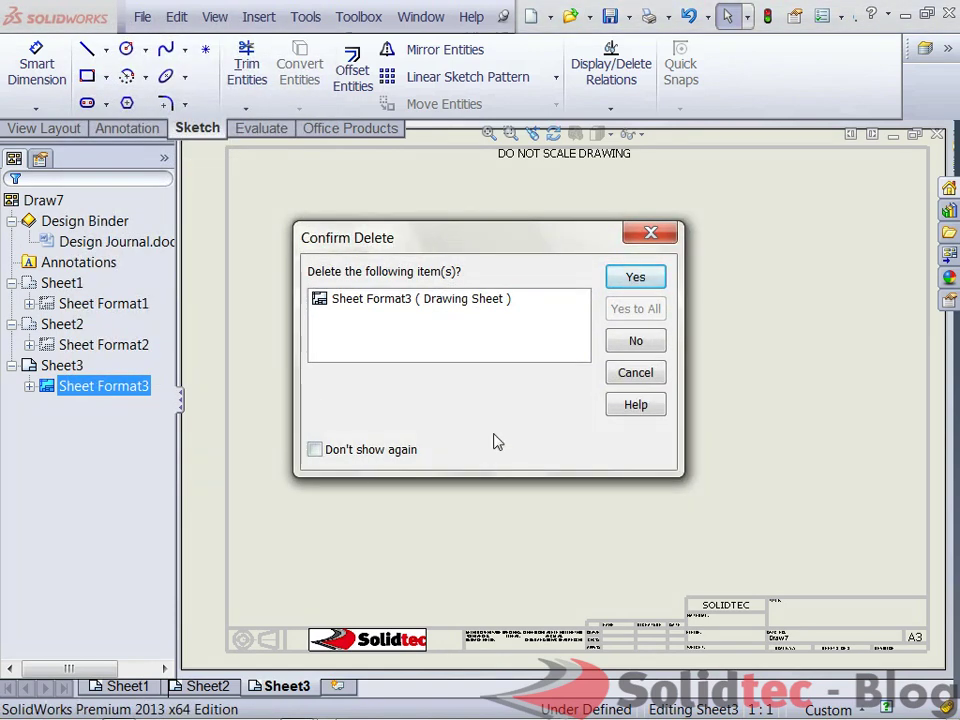
pyautogui.click(646, 284)
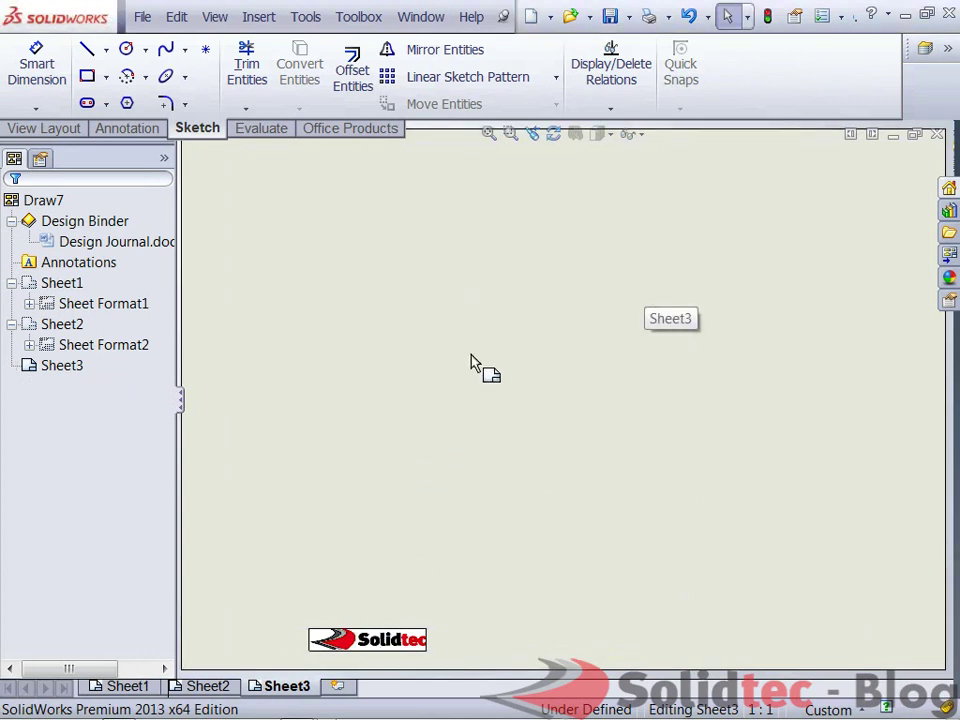
# Step: Edit Sheet3's sheet format, delete the leftover Solidtec logo bitmap, and exit editing
pyautogui.rightClick(487, 320)
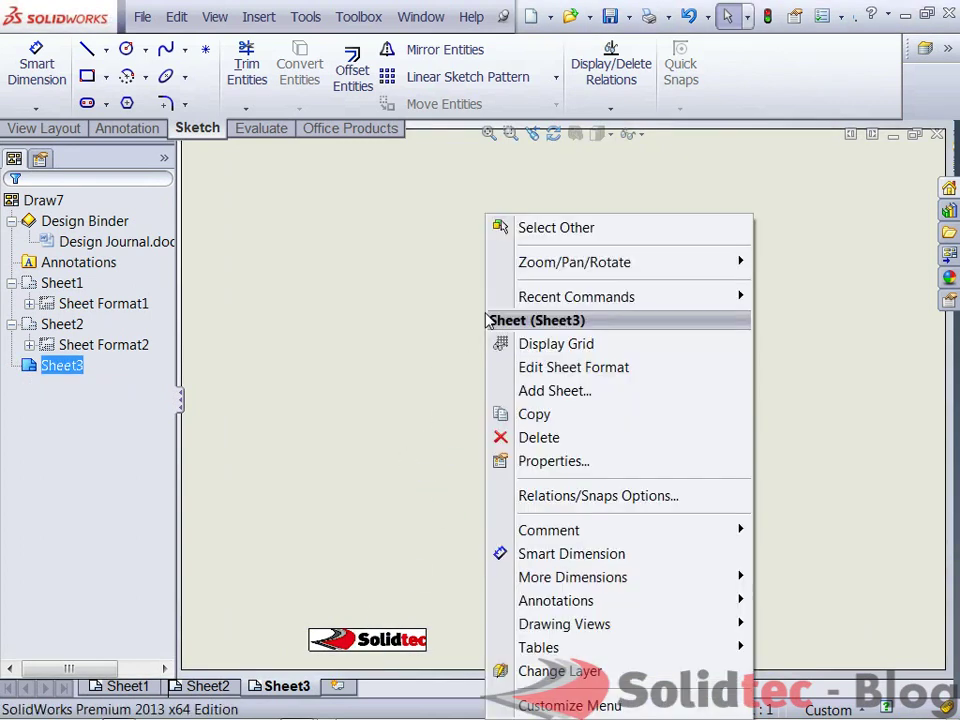
pyautogui.click(558, 464)
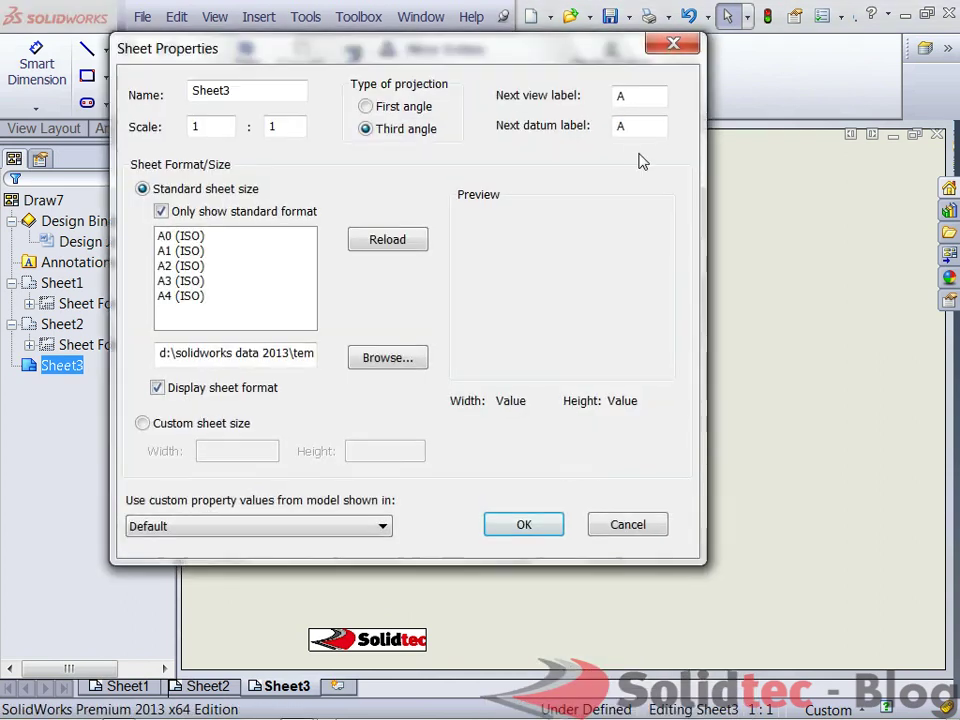
pyautogui.click(628, 525)
pyautogui.rightClick(558, 215)
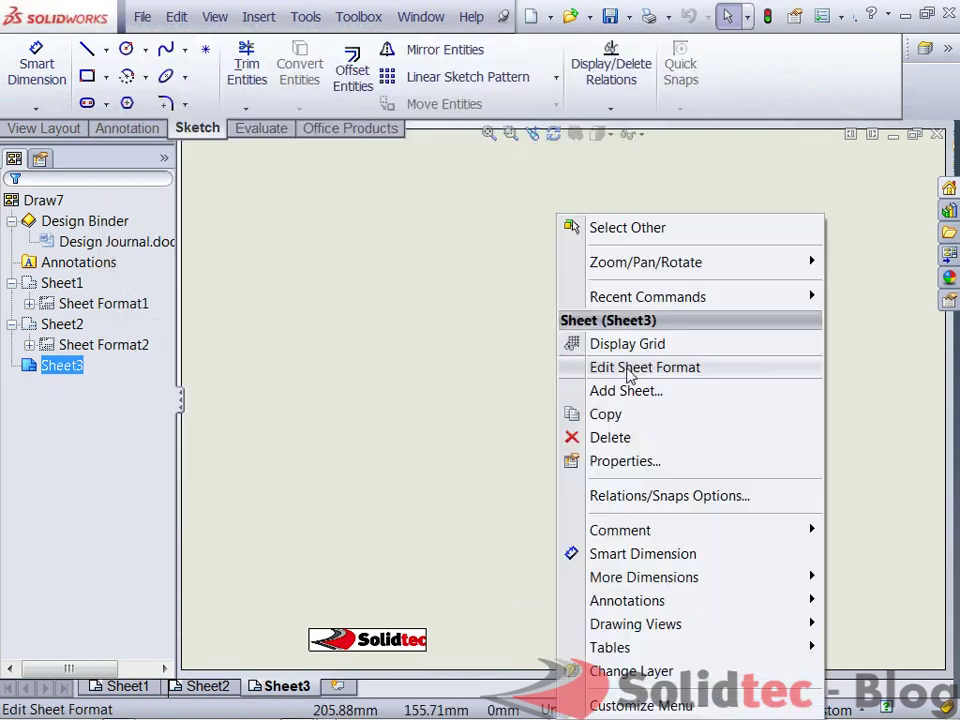
pyautogui.click(628, 369)
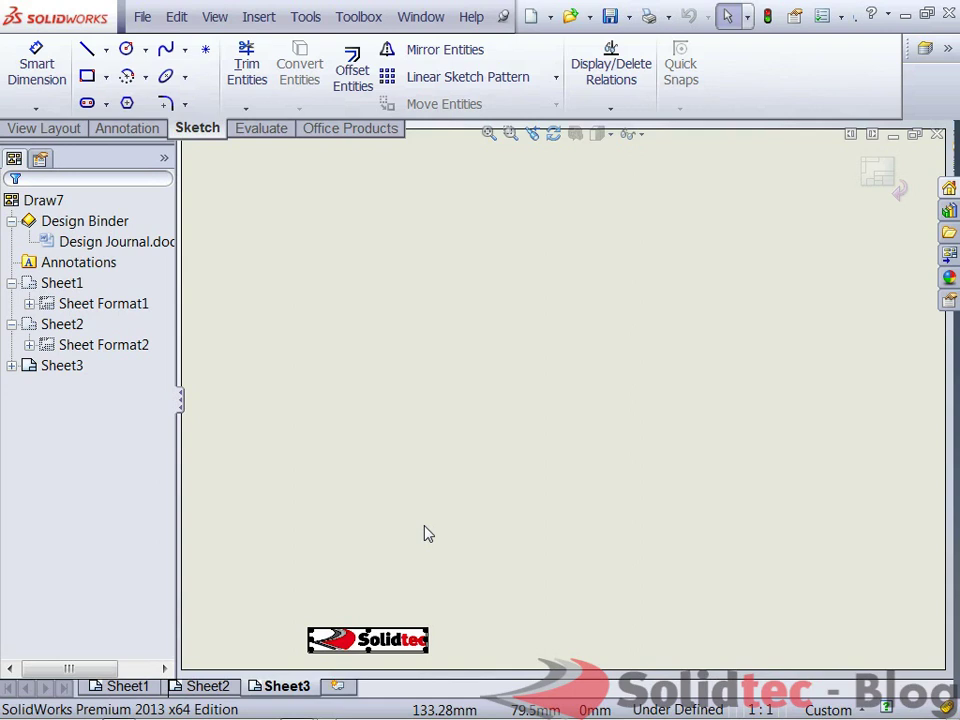
pyautogui.press('Delete')
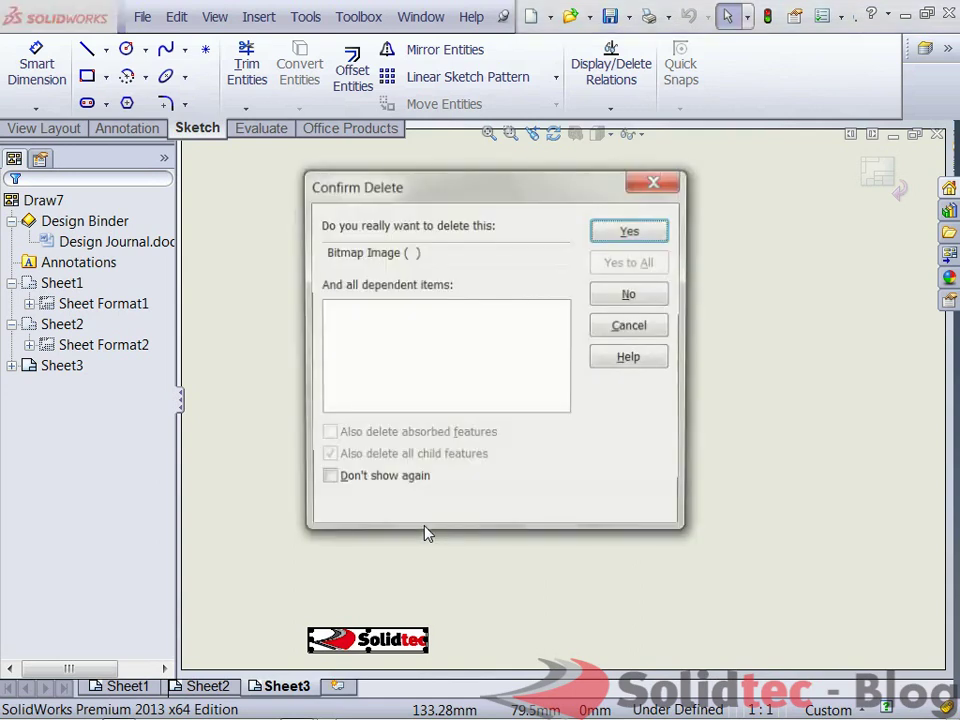
pyautogui.click(628, 231)
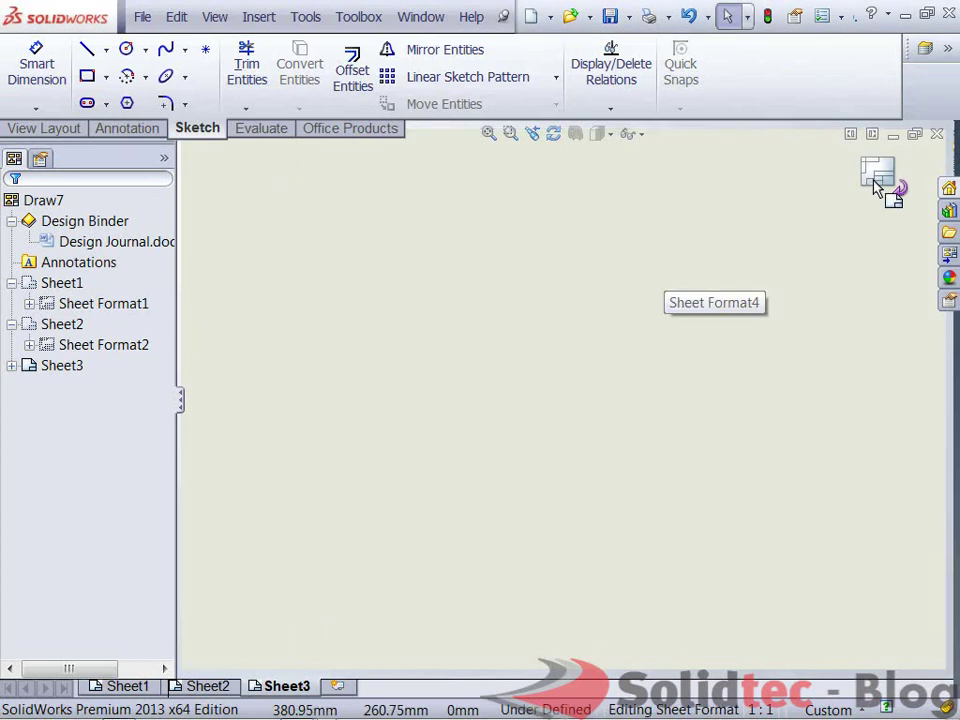
pyautogui.click(876, 187)
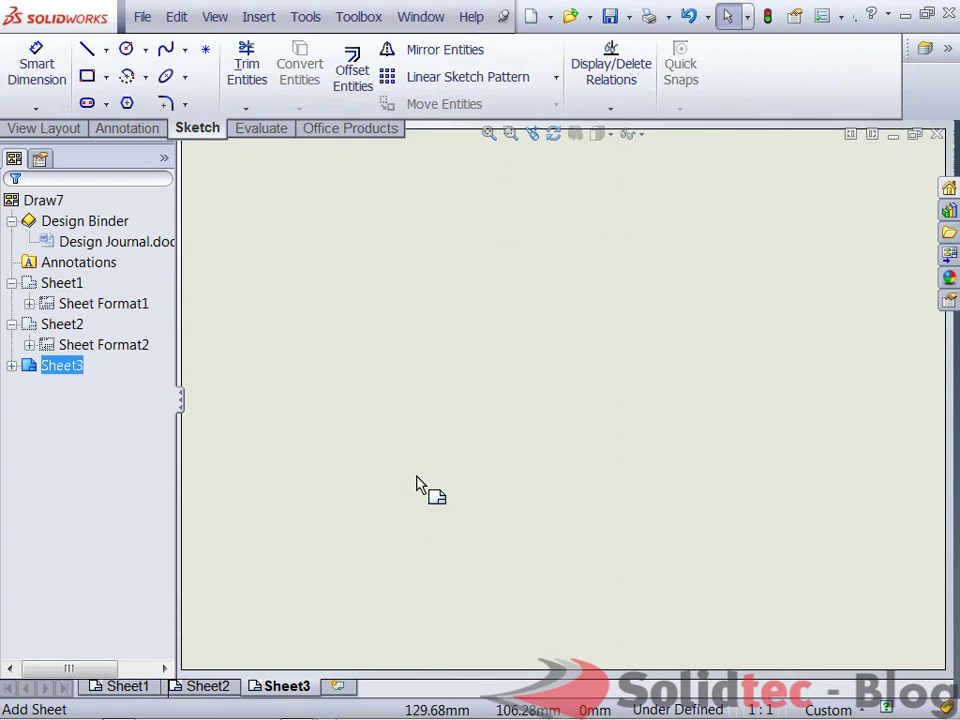
# Step: Turn off Display sheet format in Sheet2's sheet properties
pyautogui.click(212, 688)
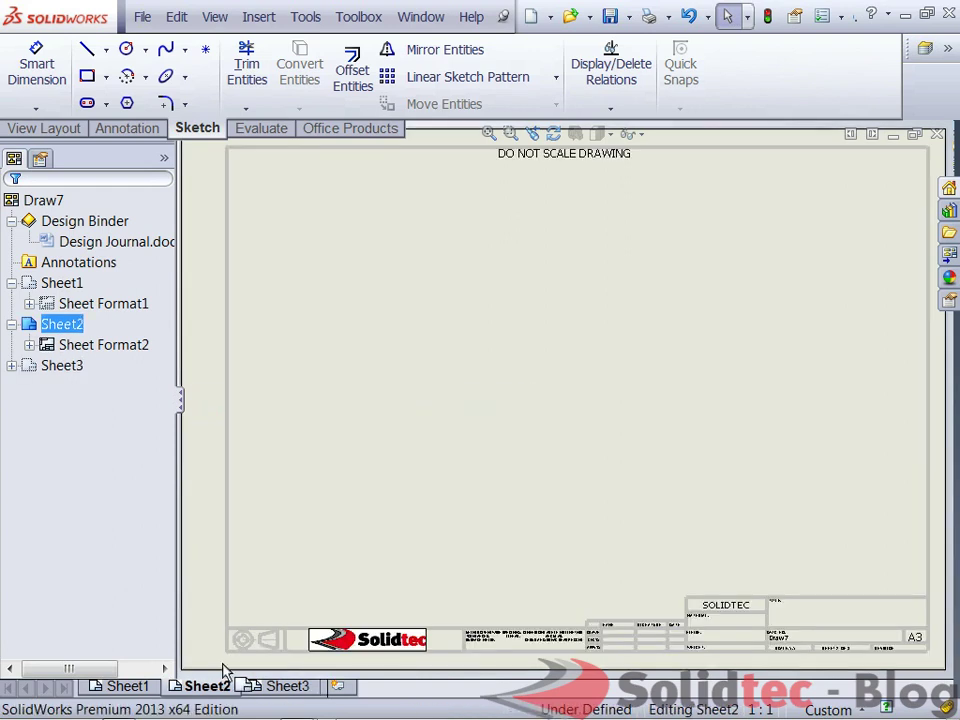
pyautogui.rightClick(429, 234)
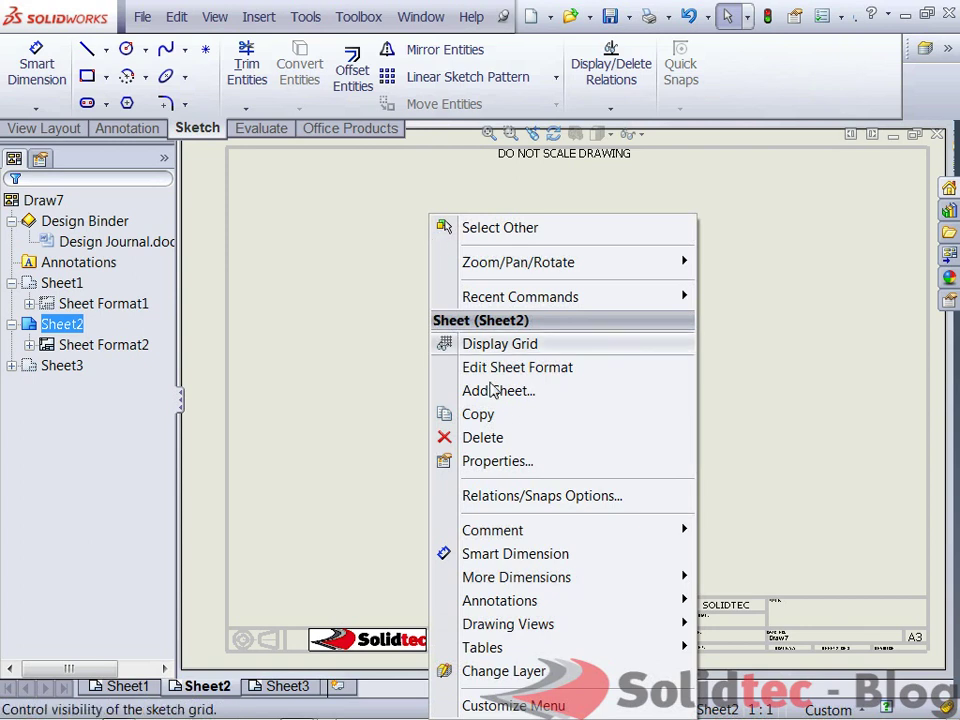
pyautogui.click(499, 462)
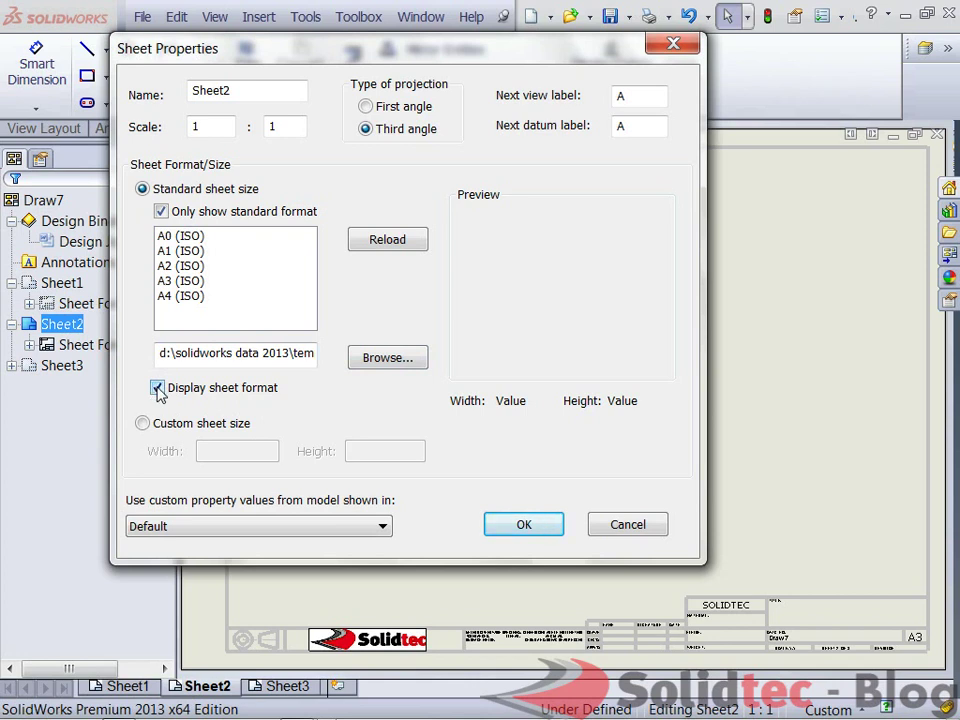
pyautogui.click(158, 388)
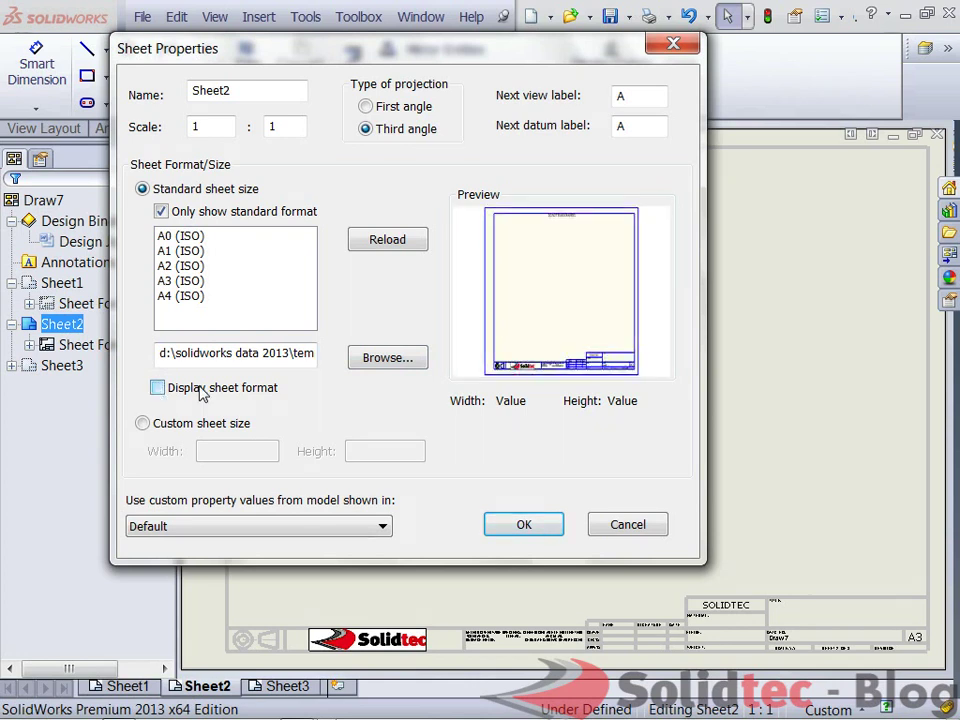
pyautogui.click(525, 537)
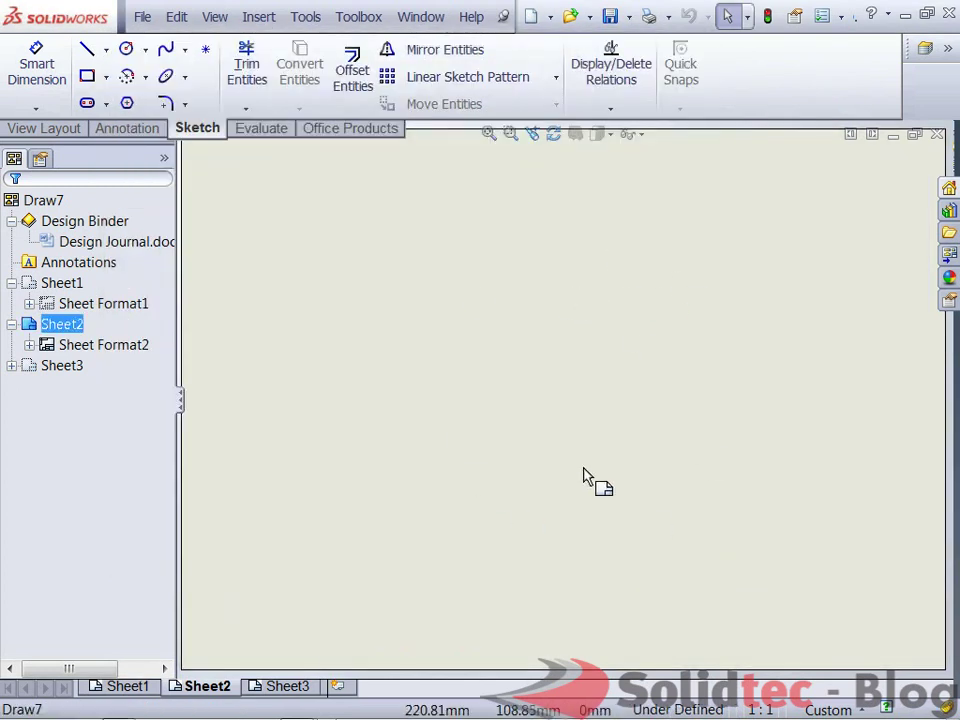
# Step: Compare the blank Sheet2 with Sheet1's title block, then move to Sheet3
pyautogui.click(88, 348)
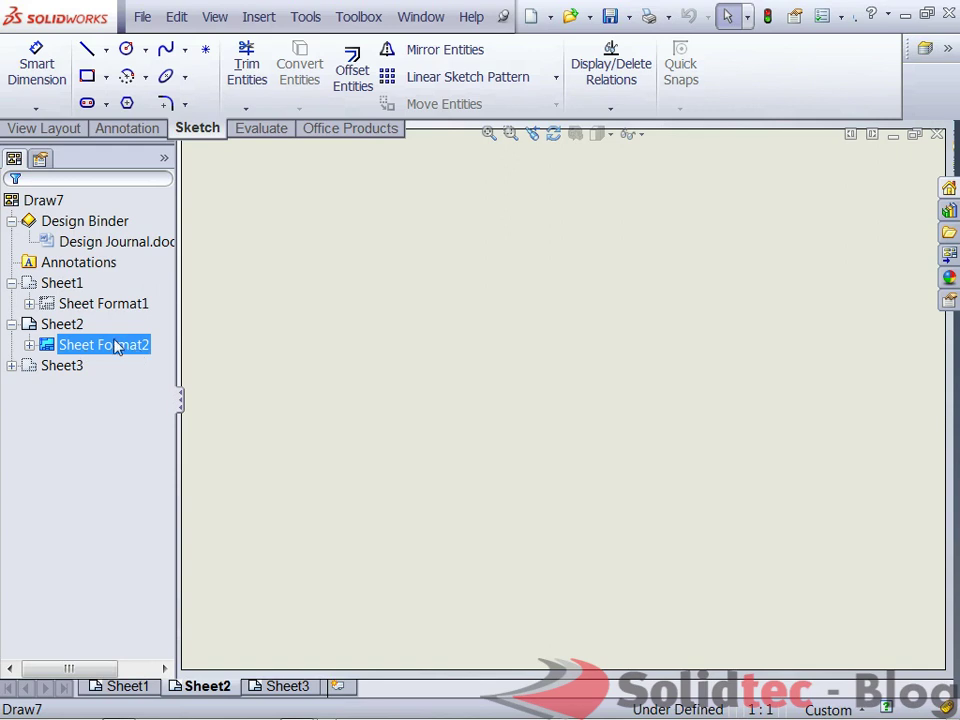
pyautogui.click(124, 686)
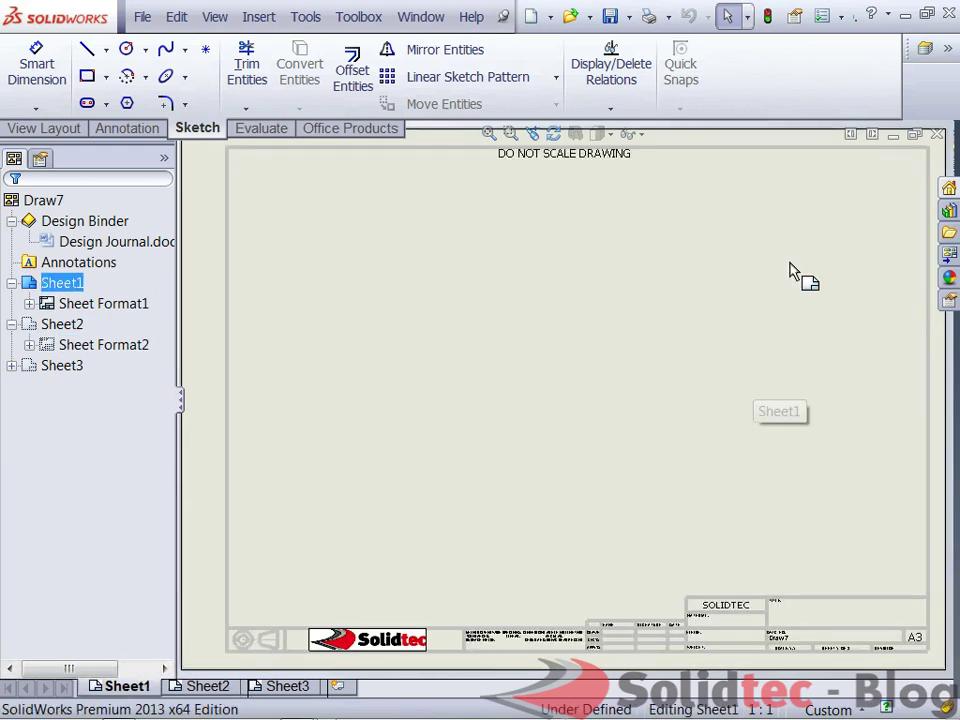
pyautogui.click(206, 688)
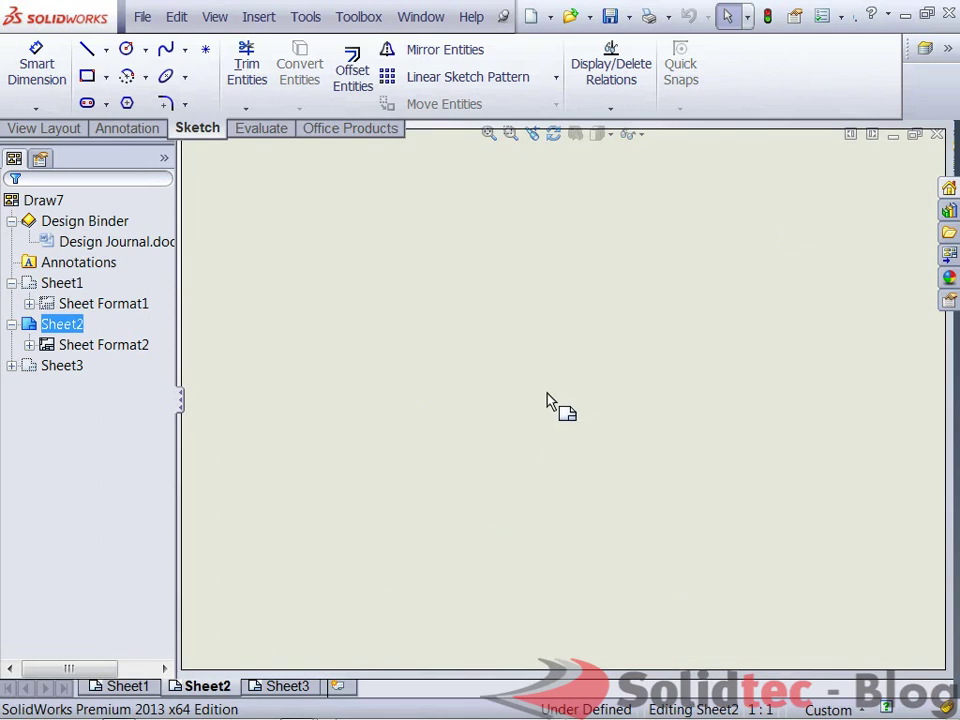
pyautogui.click(281, 690)
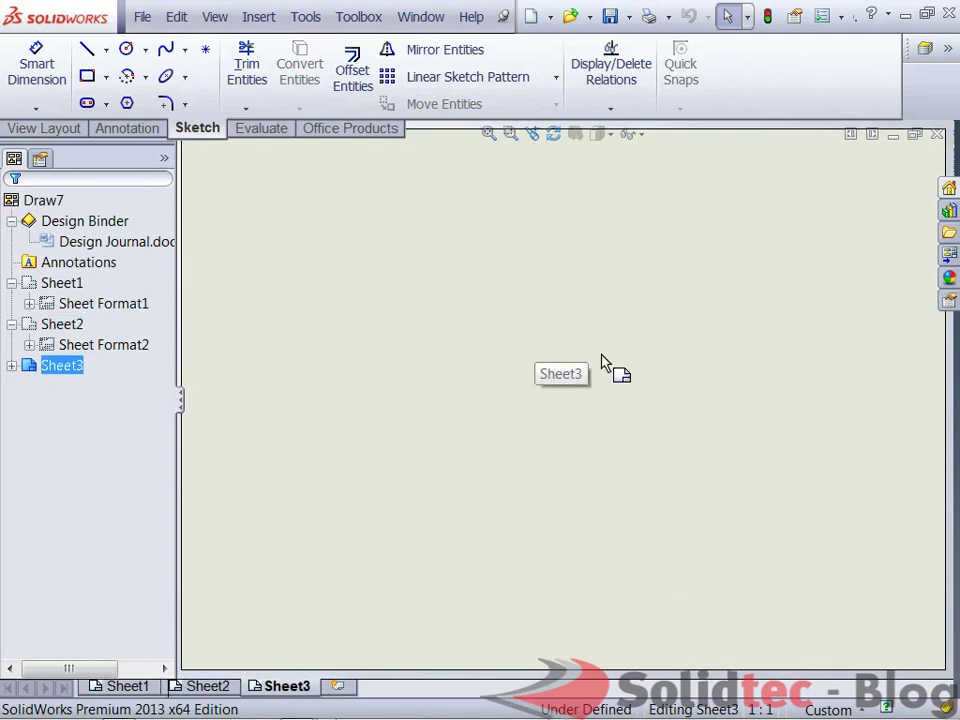
# Step: Close Draw7, discarding its changes with Don't Save
pyautogui.click(937, 134)
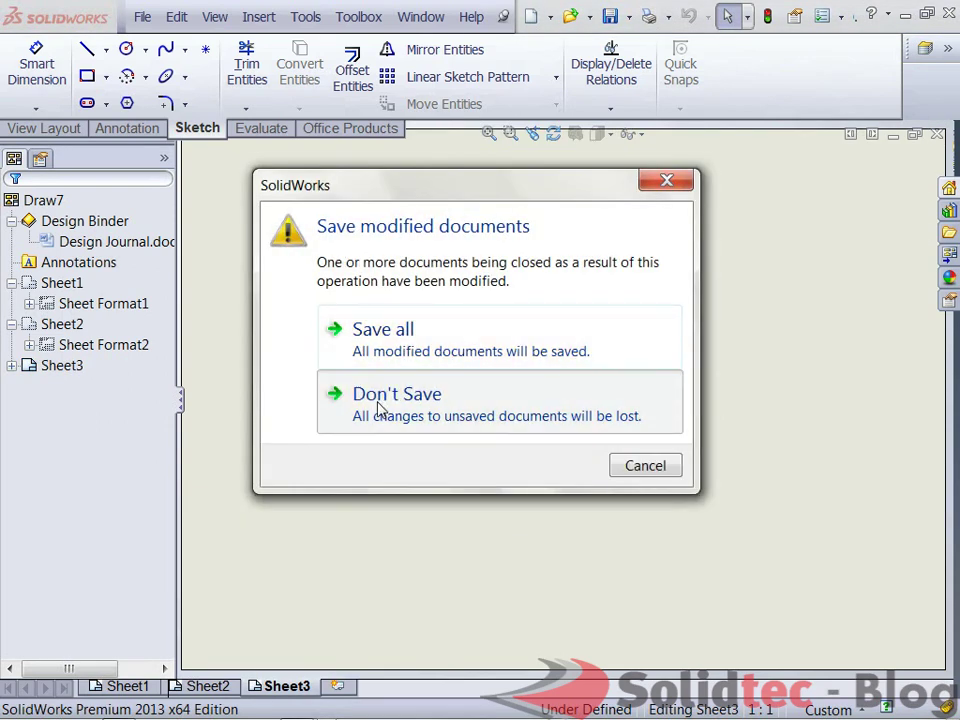
pyautogui.click(378, 405)
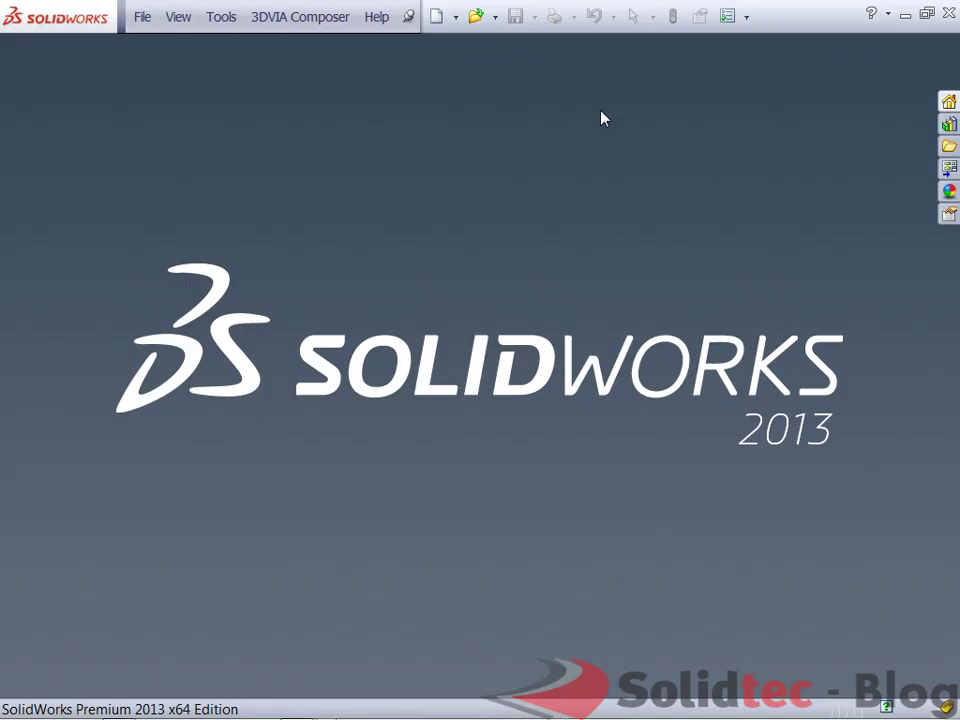
pyautogui.click(747, 17)
# Step: Enable 'Show sheet format dialog on add new sheet' on the Drawings options page
pyautogui.click(761, 44)
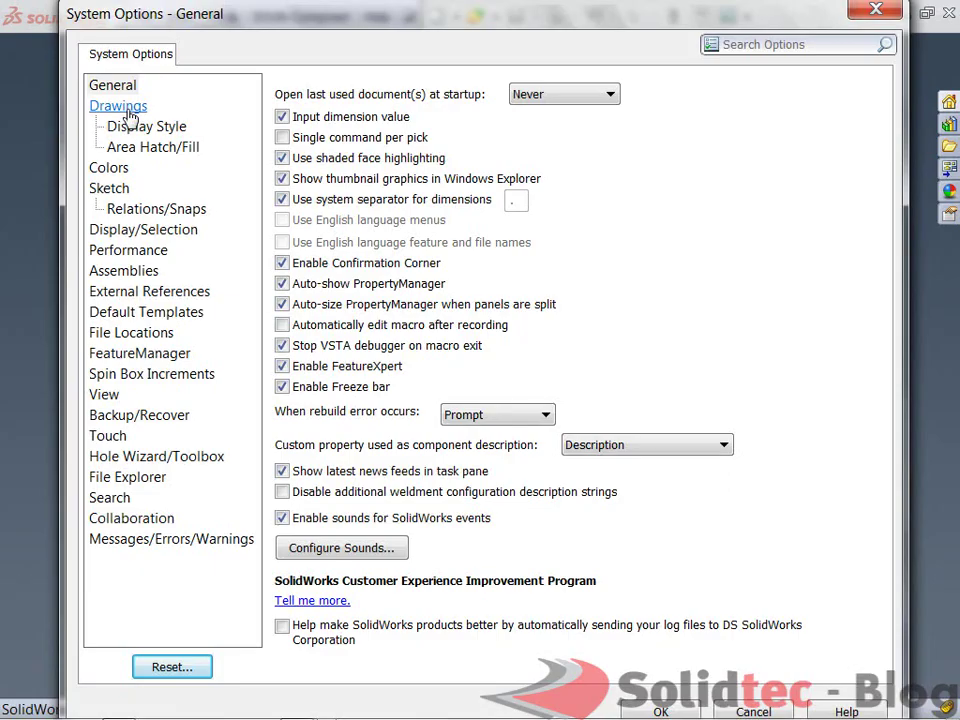
pyautogui.click(118, 106)
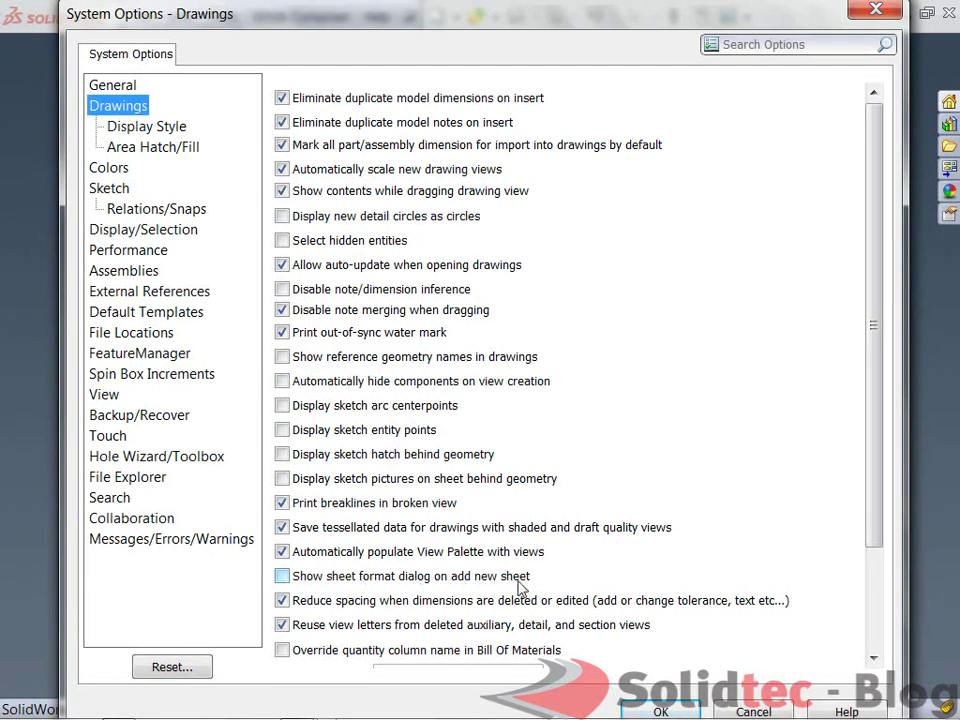
pyautogui.click(283, 577)
pyautogui.click(283, 577)
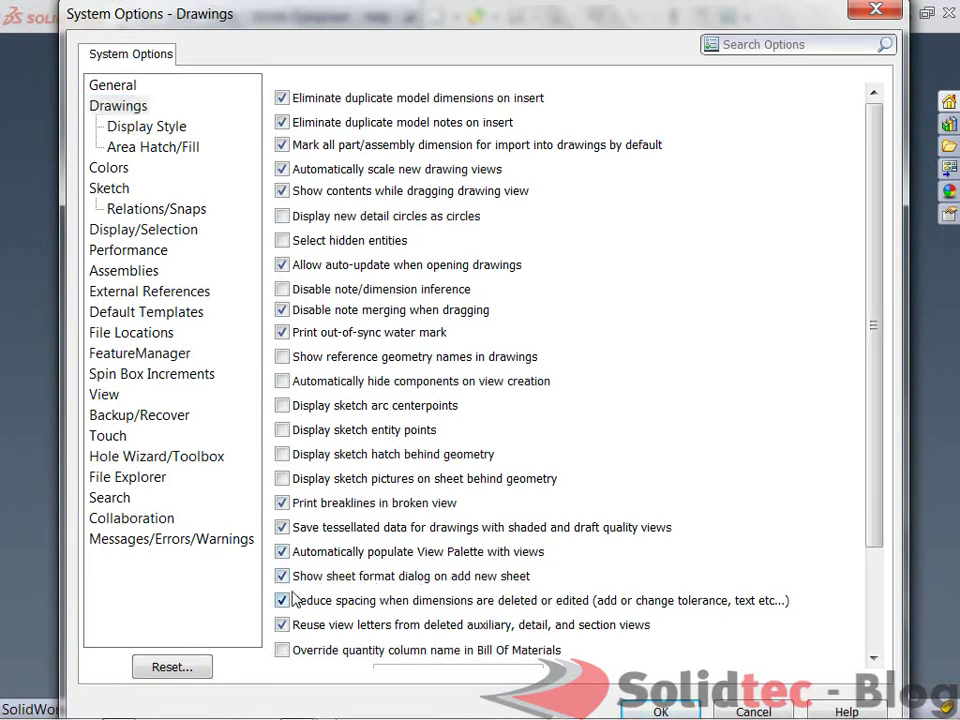
pyautogui.click(658, 712)
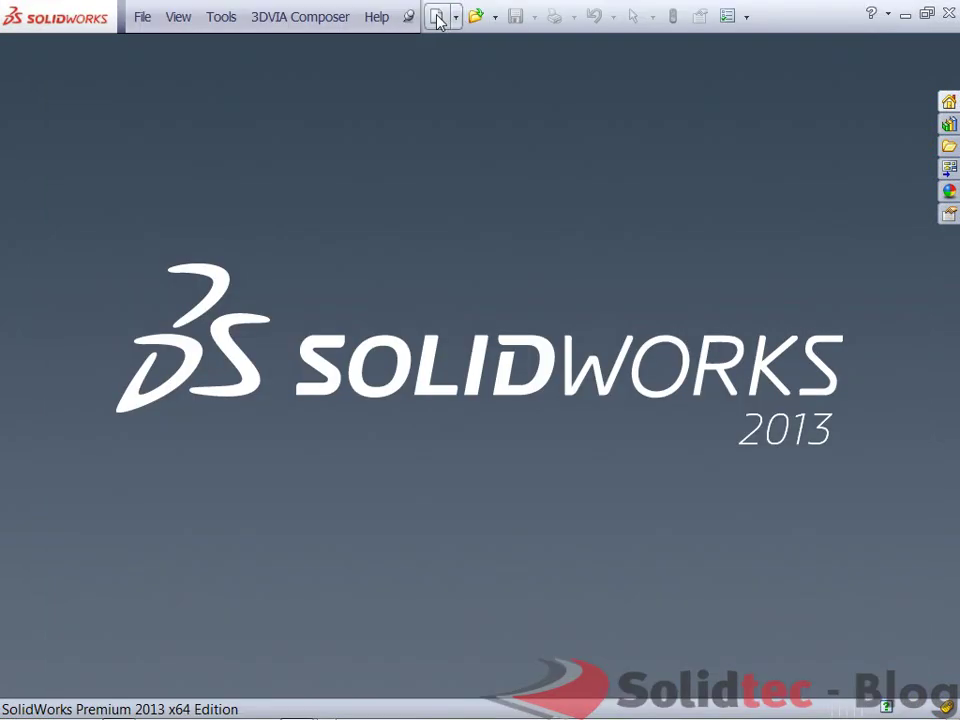
# Step: Create a new drawing, Draw8, from the A3-Solidtec template
pyautogui.click(437, 18)
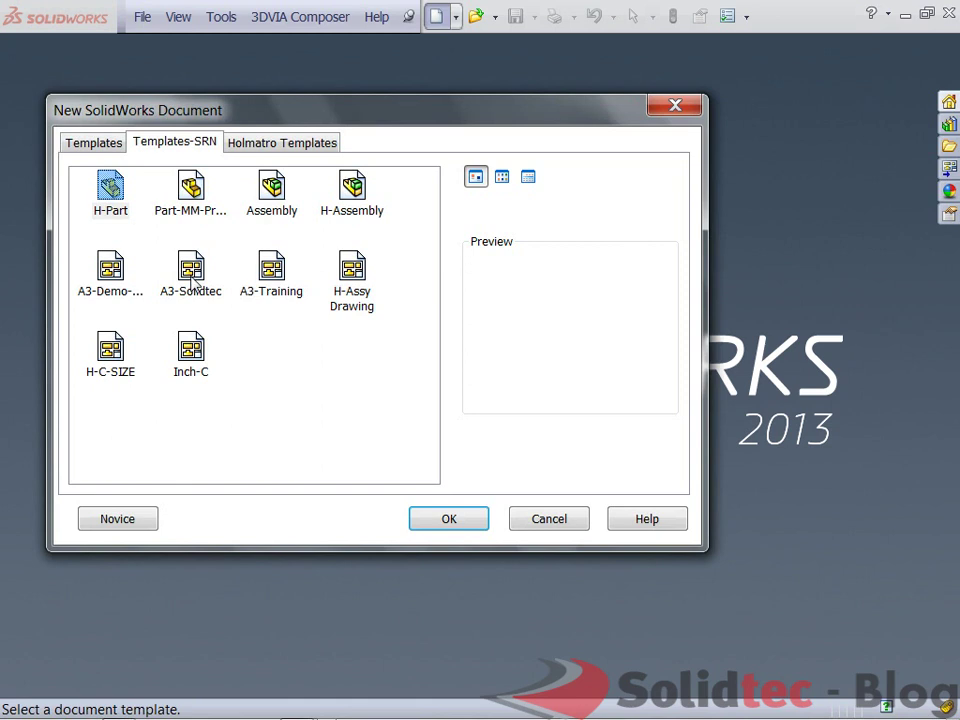
pyautogui.click(190, 280)
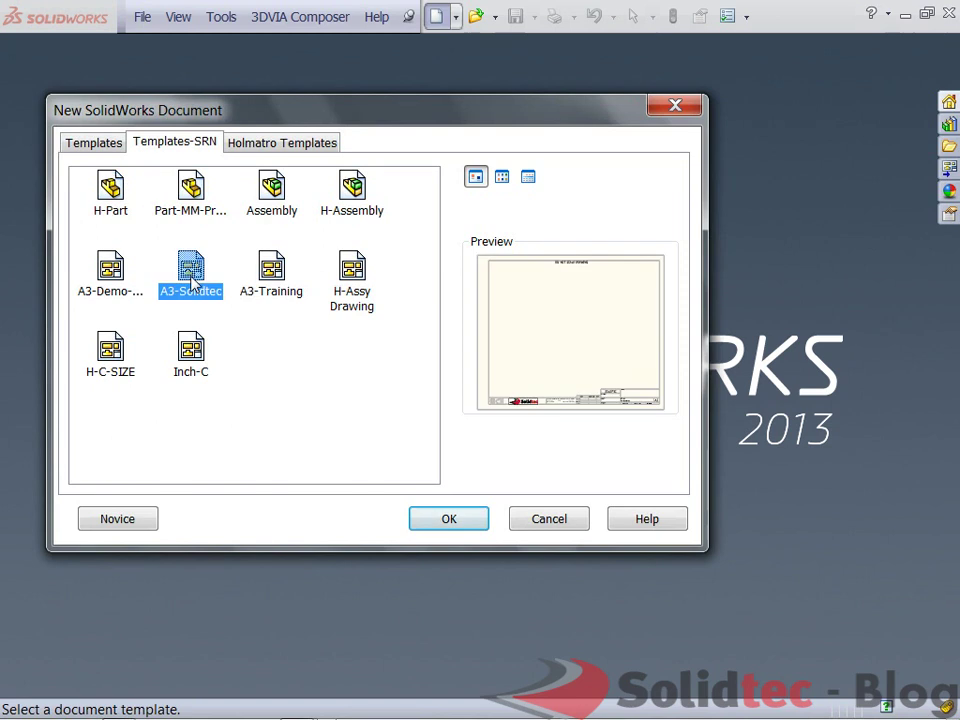
pyautogui.click(460, 519)
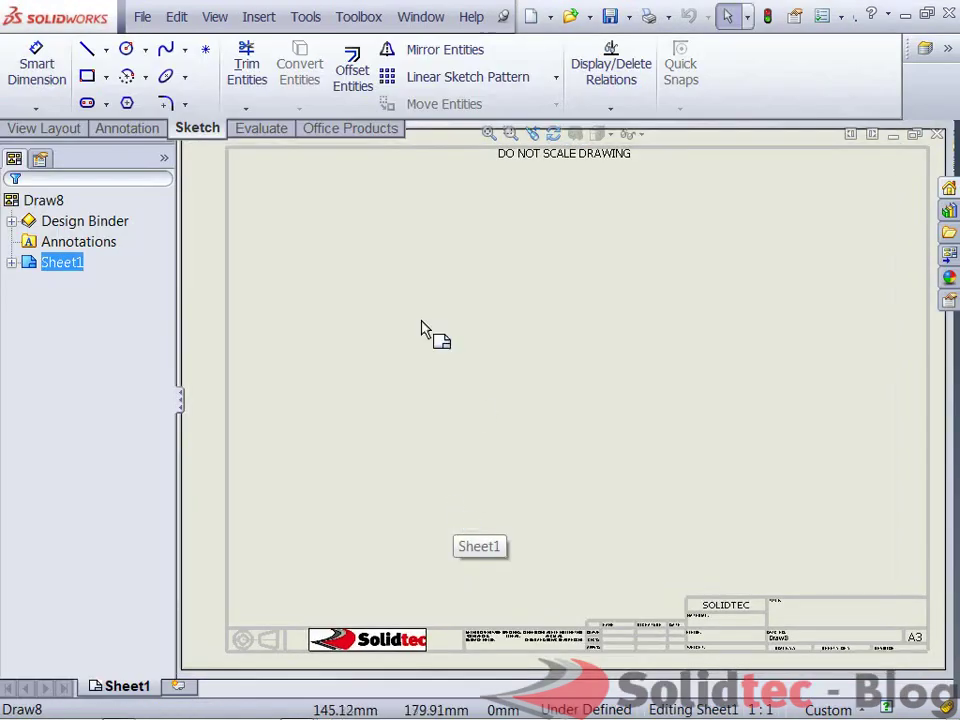
# Step: Add Sheet2 to Draw8 with Display sheet format unchecked
pyautogui.click(178, 686)
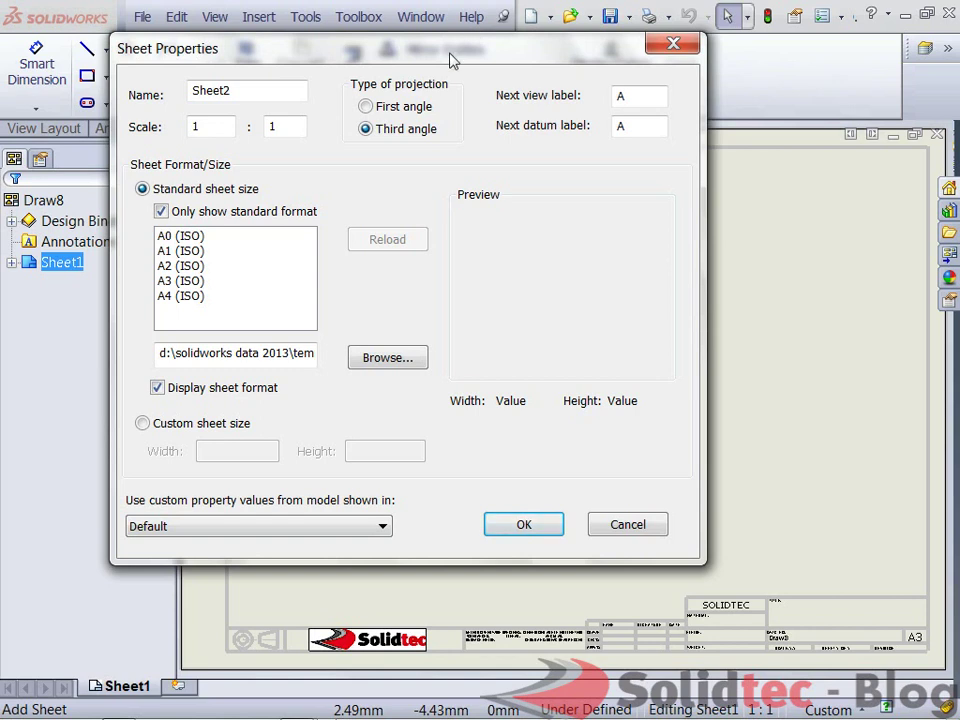
pyautogui.click(158, 389)
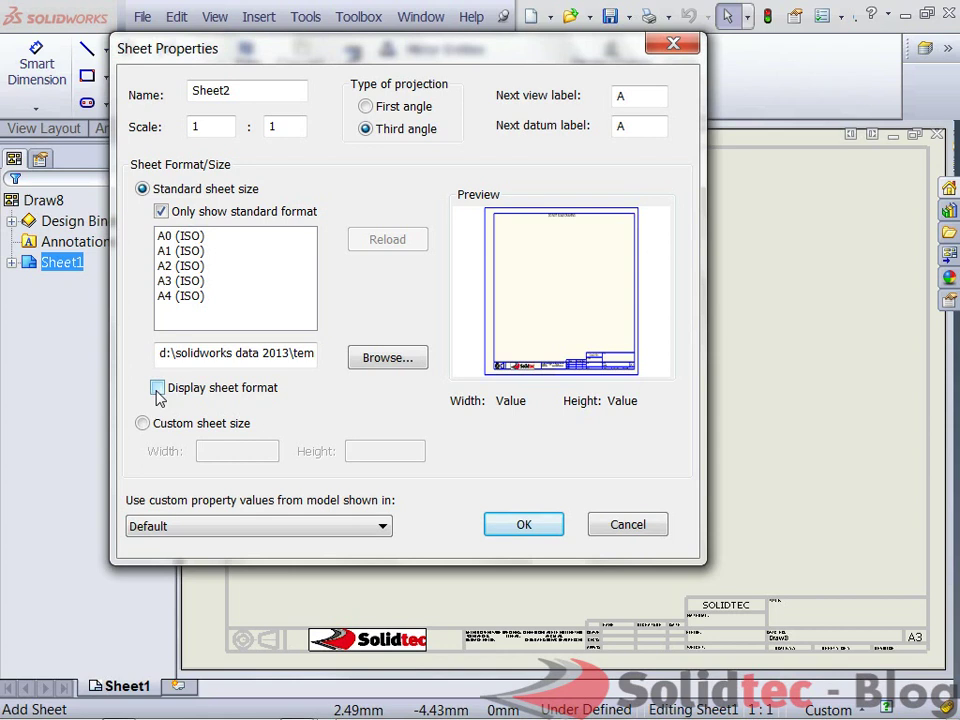
pyautogui.click(495, 523)
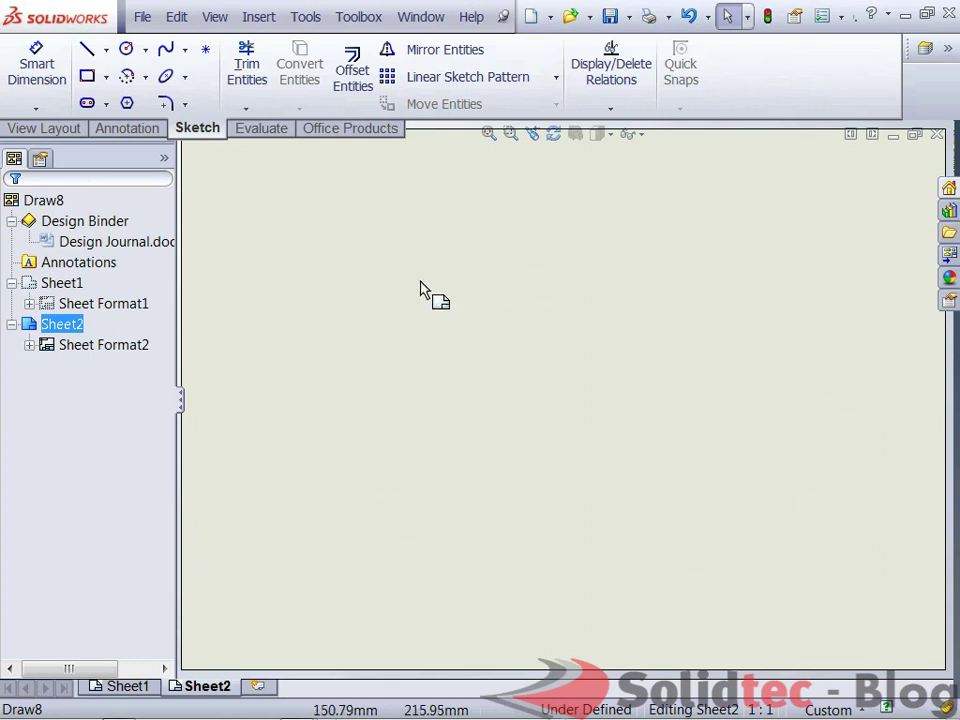
pyautogui.click(128, 686)
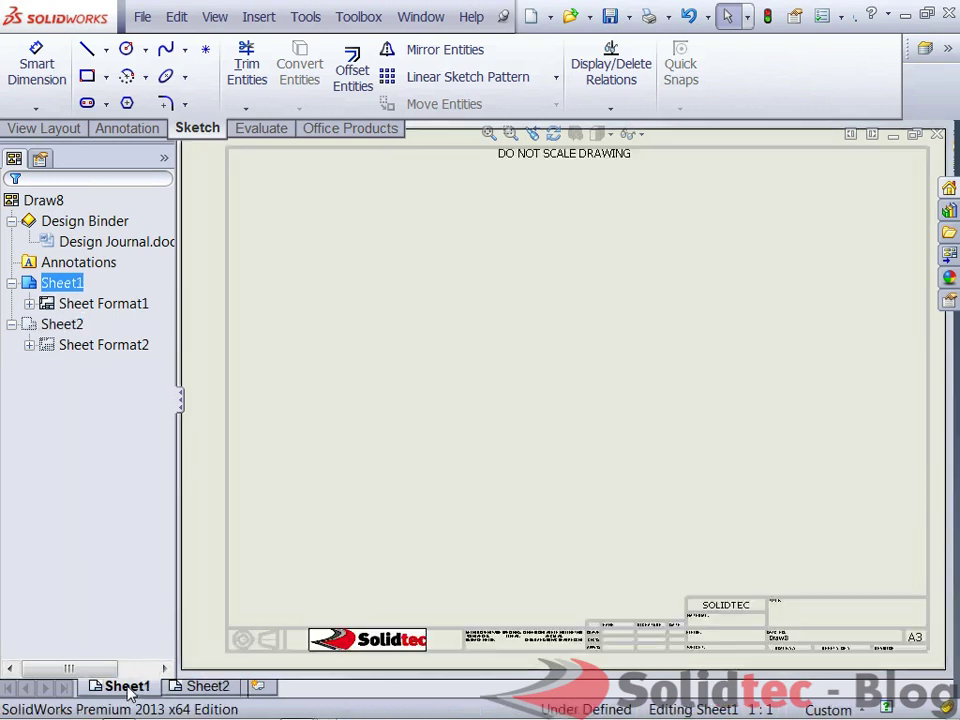
pyautogui.click(205, 686)
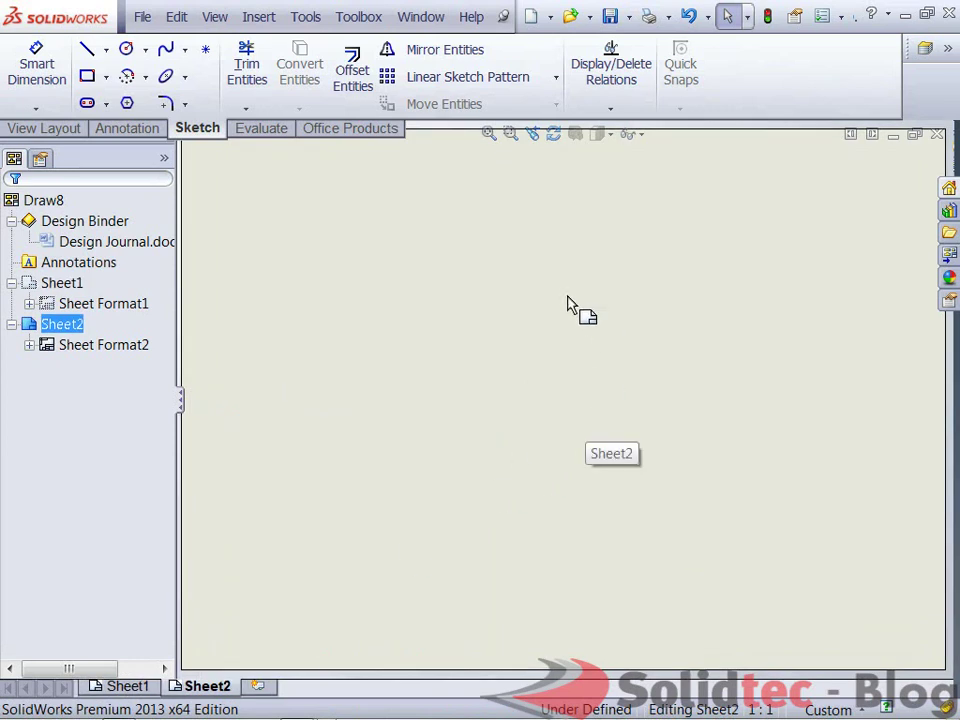